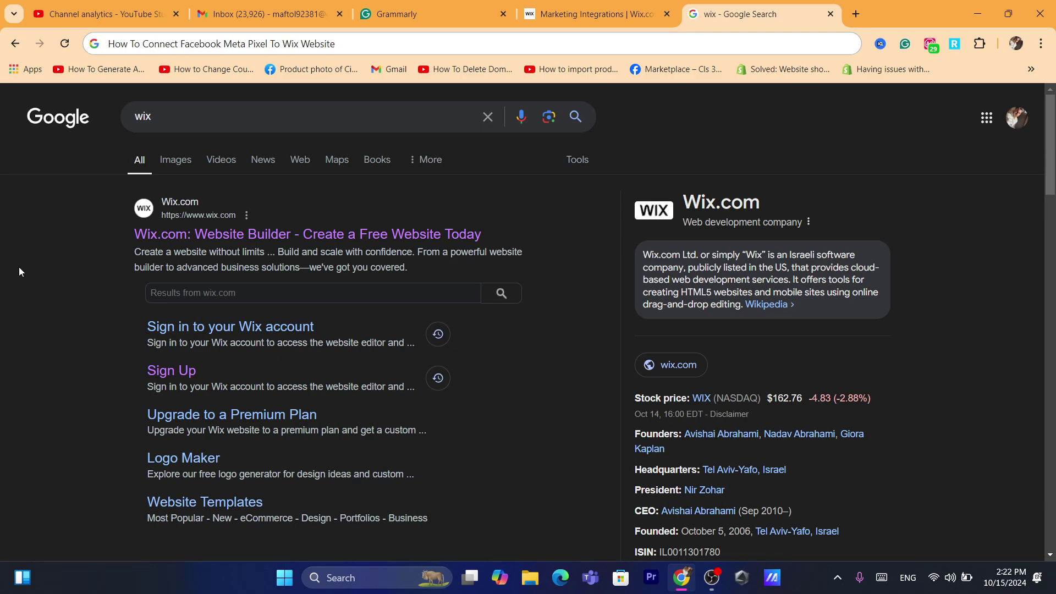
Open the 'Wix.com: Website Builder' result from the Google search
{"action": "left_click", "coordinate": [210, 234]}
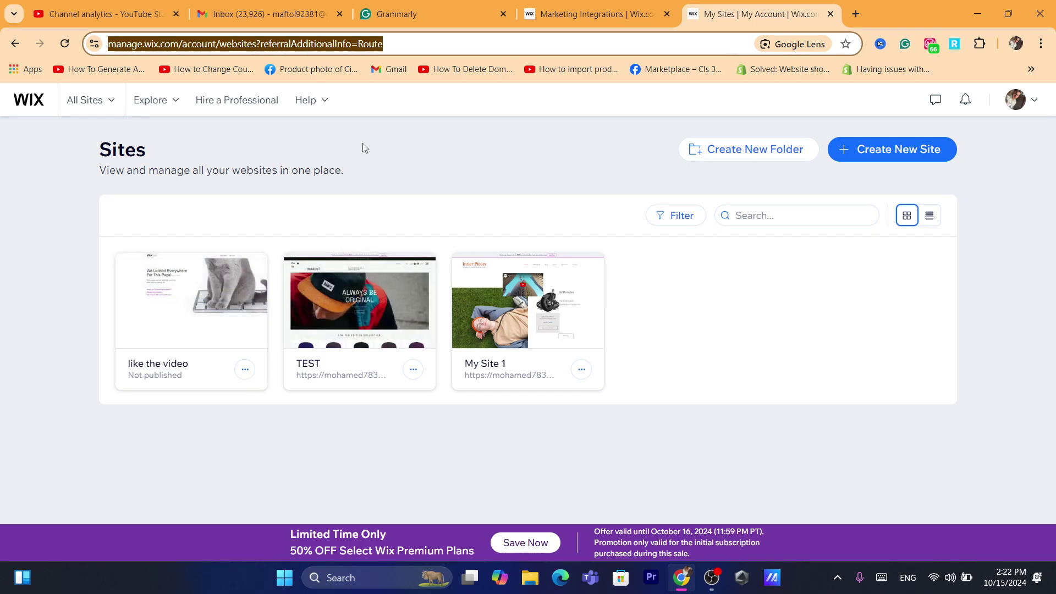
{"action": "type", "text": "www.ins"}
Browse the Wix sites list and open the TEST site's dashboard
{"action": "key", "text": "Return"}
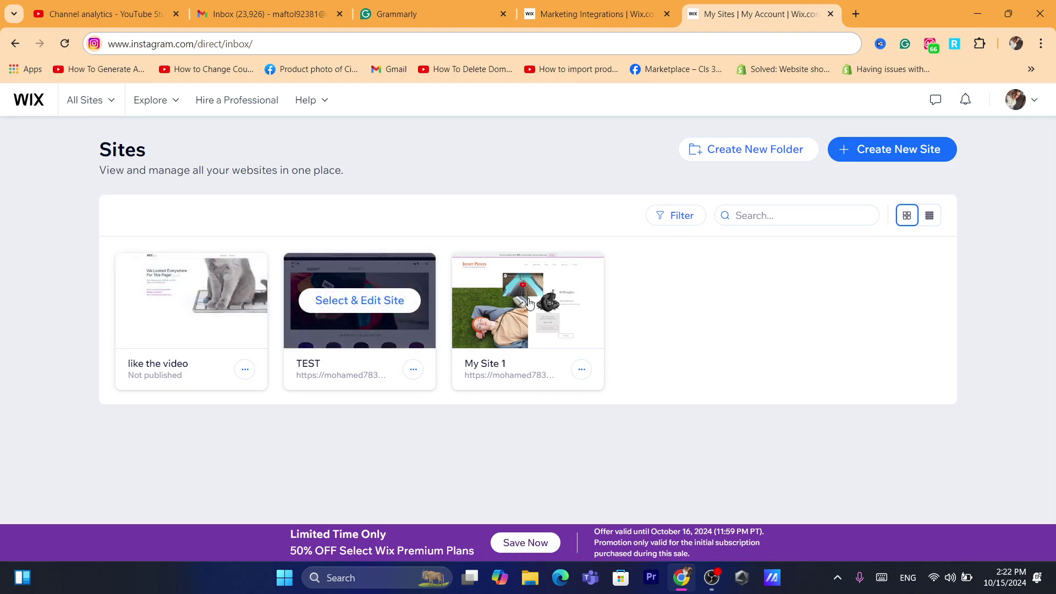
{"action": "left_click", "coordinate": [85, 105]}
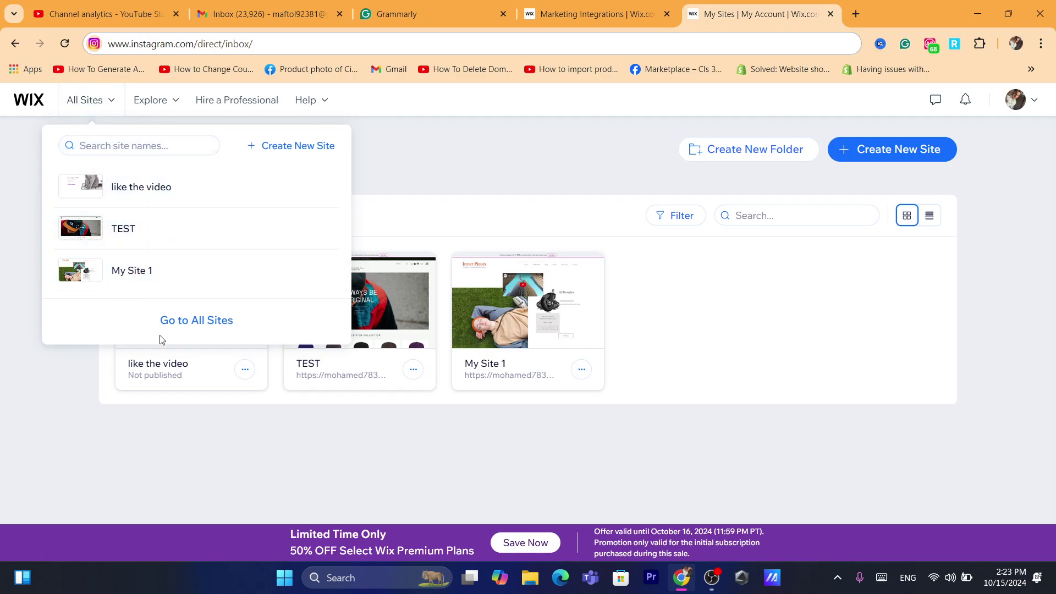
{"action": "left_click", "coordinate": [359, 410]}
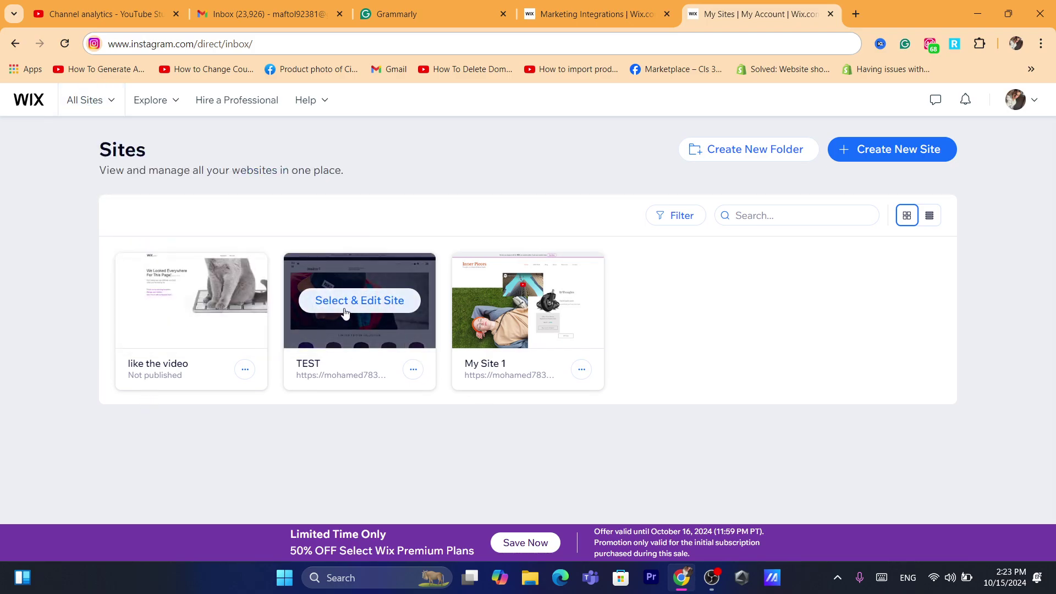
{"action": "left_click", "coordinate": [361, 305]}
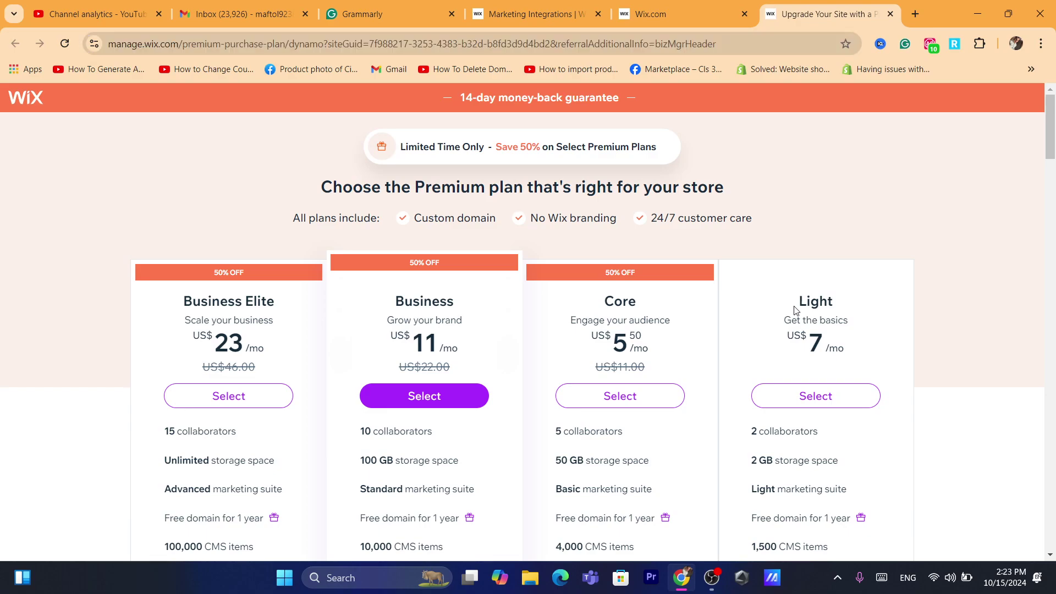
Highlight the Light plan's name and price, then switch back to the TEST dashboard
{"action": "double_click", "coordinate": [815, 301]}
{"action": "left_click", "coordinate": [830, 306]}
{"action": "left_click_drag", "start_coordinate": [771, 343], "coordinate": [847, 349]}
{"action": "left_click", "coordinate": [848, 349]}
{"action": "left_click_drag", "start_coordinate": [792, 303], "coordinate": [848, 346]}
{"action": "left_click", "coordinate": [848, 345]}
{"action": "left_click_drag", "start_coordinate": [793, 294], "coordinate": [841, 346]}
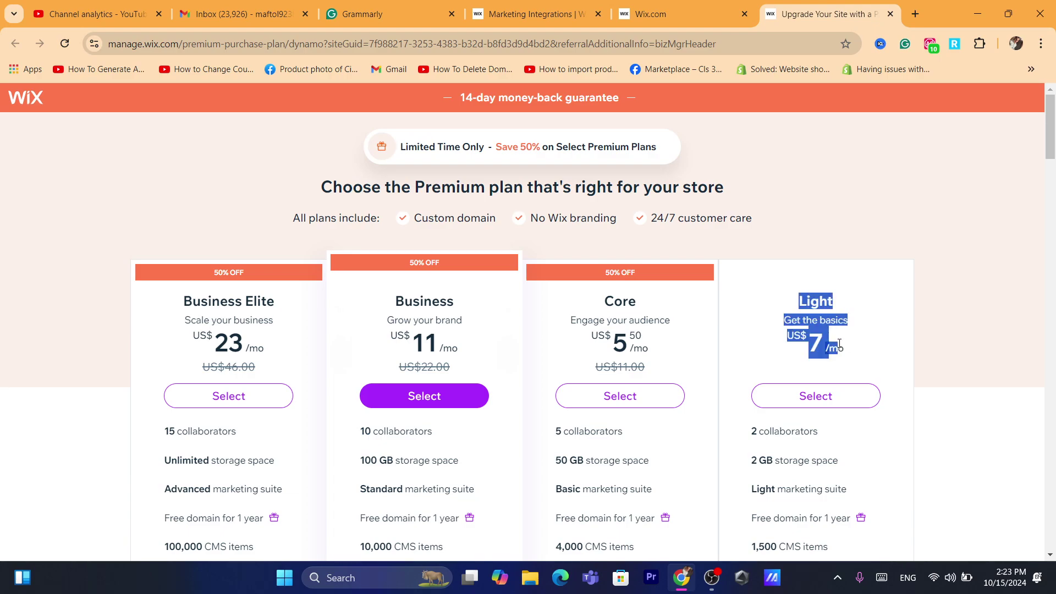
{"action": "left_click", "coordinate": [780, 301]}
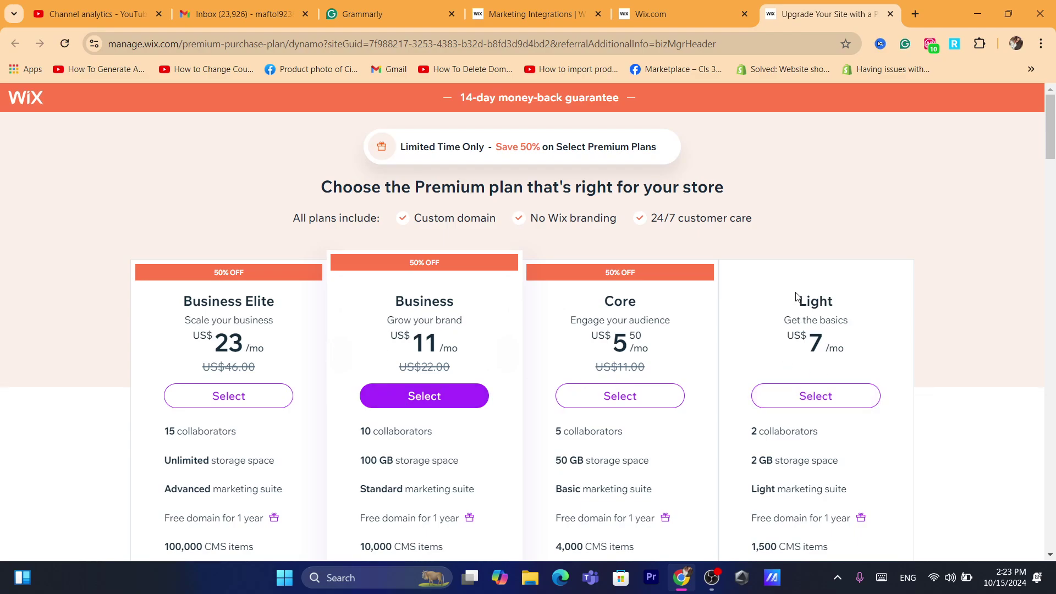
{"action": "mouse_move", "coordinate": [797, 297]}
{"action": "left_mouse_down"}
{"action": "mouse_move", "coordinate": [856, 357]}
{"action": "mouse_move", "coordinate": [801, 296]}
{"action": "left_mouse_up"}
{"action": "left_click", "coordinate": [856, 356]}
{"action": "left_click", "coordinate": [802, 296]}
{"action": "left_click", "coordinate": [694, 5]}
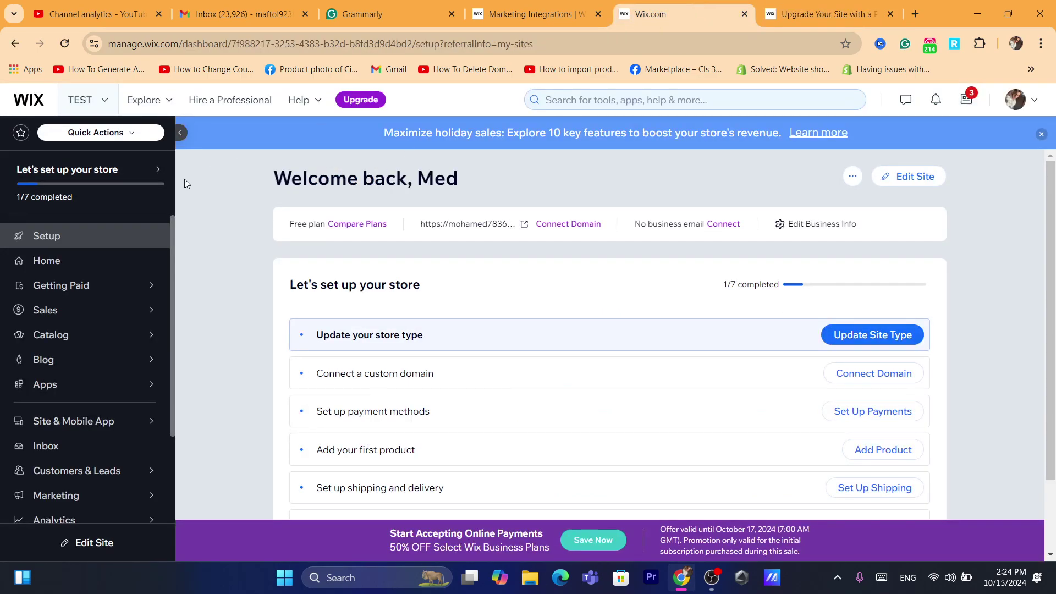
Go to Settings and open Marketing Integrations under Advanced
{"action": "mouse_move", "coordinate": [43, 360]}
{"action": "left_click", "coordinate": [242, 44]}
{"action": "type", "text": "w"}
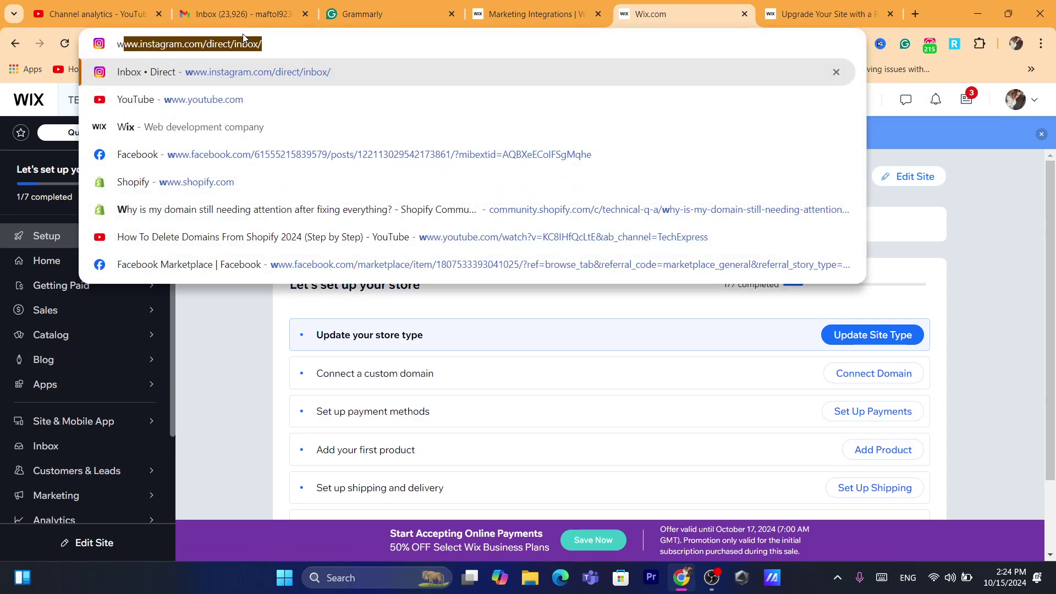
{"action": "left_click", "coordinate": [226, 474]}
{"action": "mouse_move", "coordinate": [45, 311]}
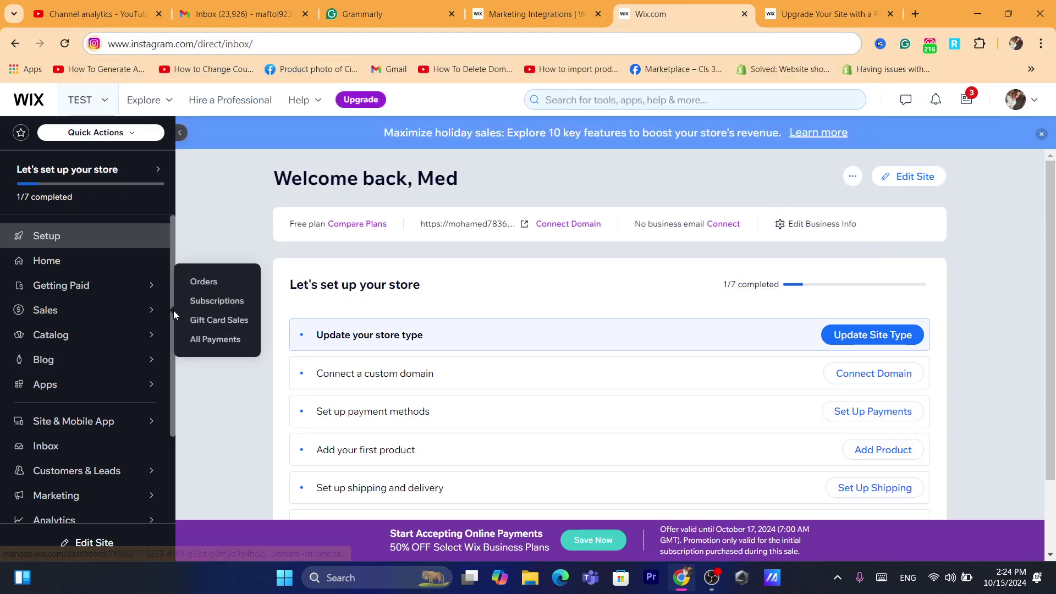
{"action": "left_click_drag", "start_coordinate": [172, 340], "coordinate": [175, 494]}
{"action": "left_click", "coordinate": [177, 392]}
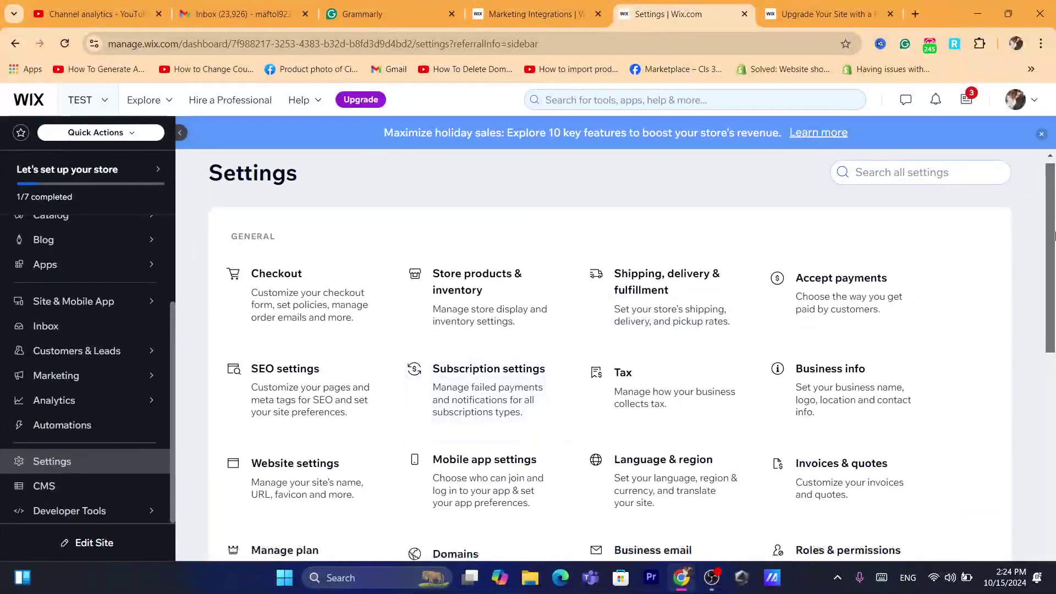
{"action": "left_click_drag", "start_coordinate": [1050, 248], "coordinate": [1053, 472]}
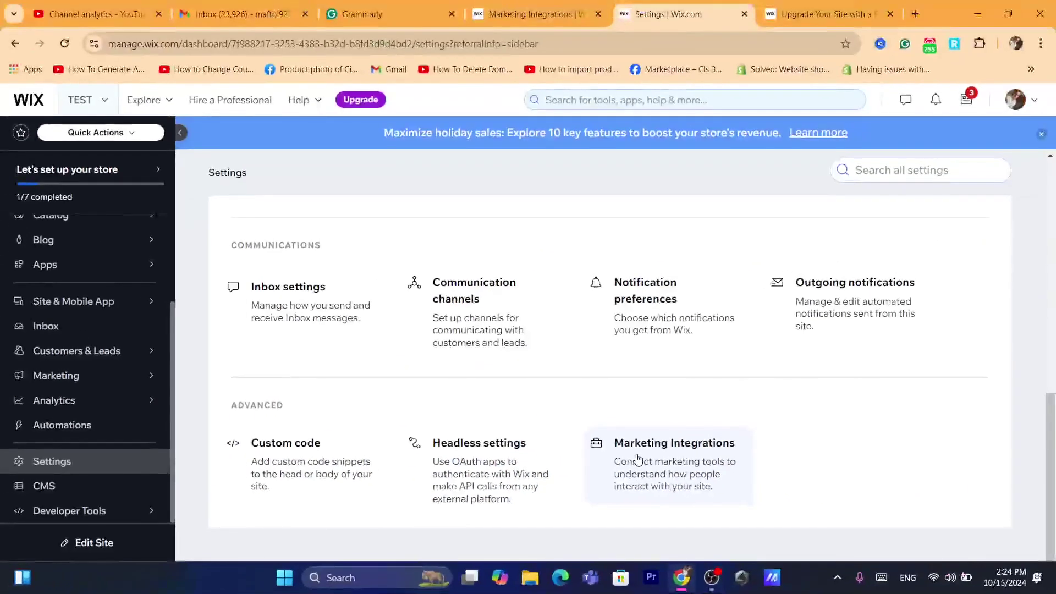
{"action": "left_click", "coordinate": [638, 461]}
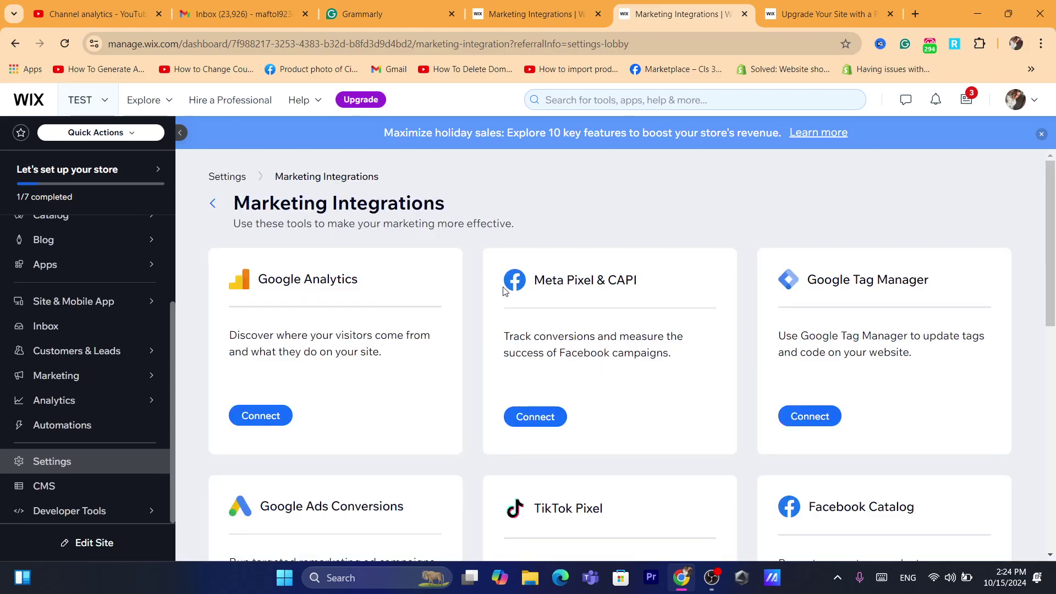
Highlight the Google Analytics and Meta Pixel & CAPI integration names
{"action": "left_click", "coordinate": [422, 43]}
{"action": "type", "text": "w"}
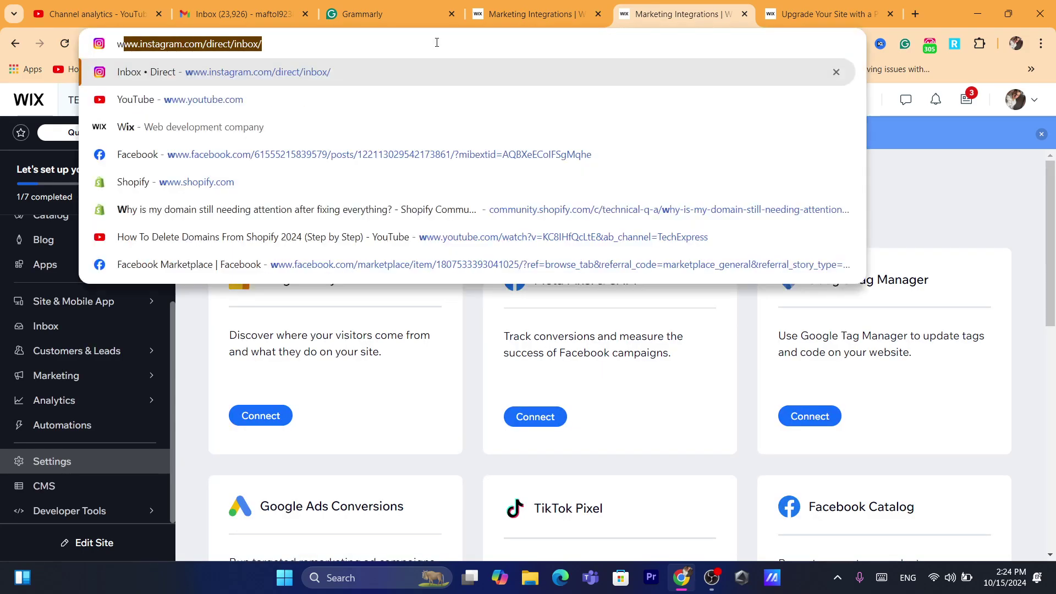
{"action": "left_click", "coordinate": [406, 399]}
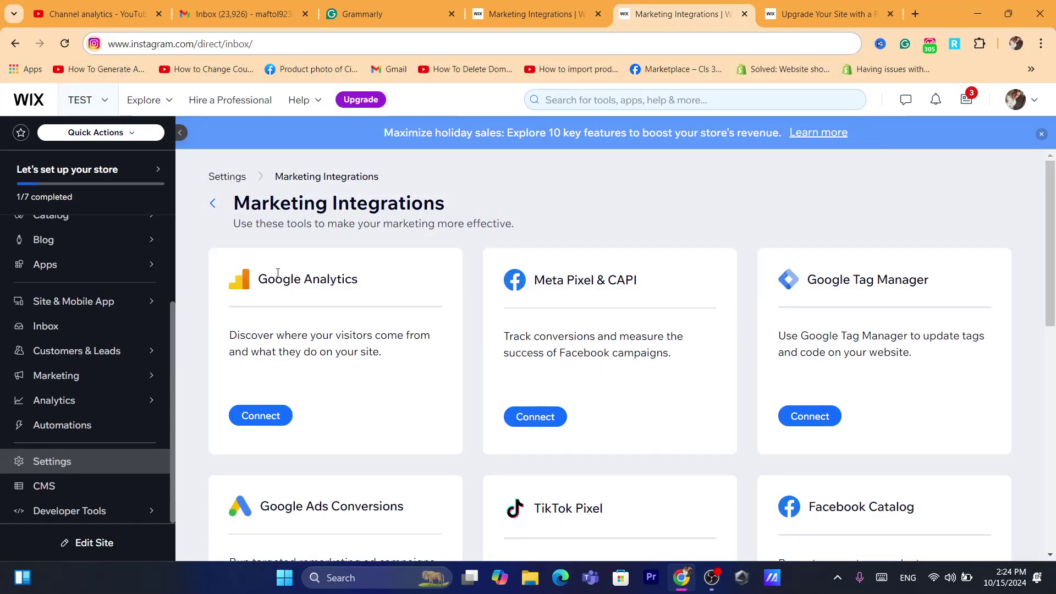
{"action": "left_click_drag", "start_coordinate": [259, 279], "coordinate": [363, 281]}
{"action": "left_click", "coordinate": [537, 261]}
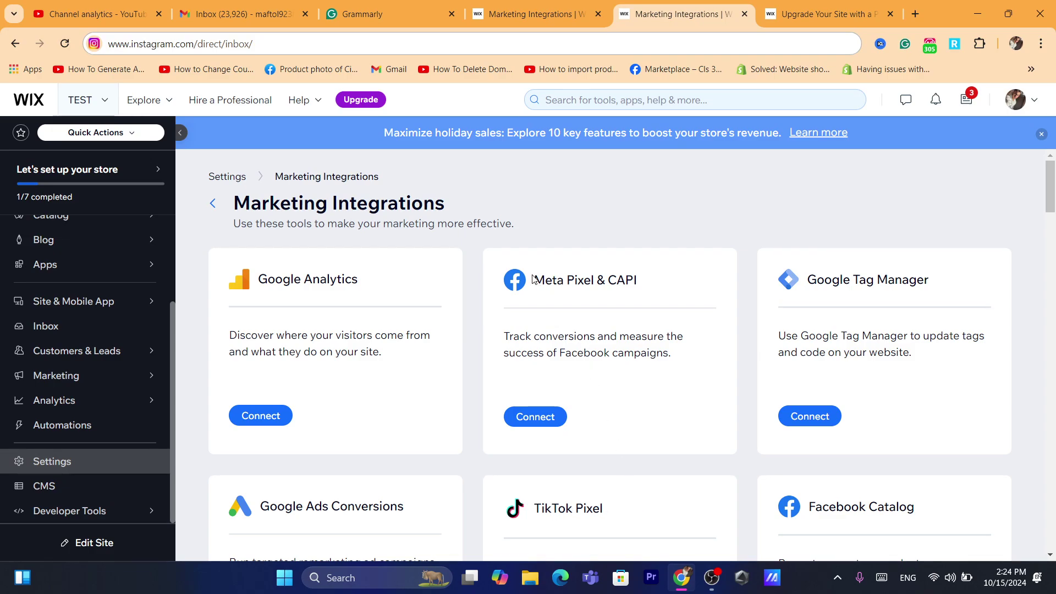
{"action": "left_click_drag", "start_coordinate": [533, 280], "coordinate": [637, 280]}
{"action": "left_click", "coordinate": [649, 275]}
{"action": "left_click", "coordinate": [535, 417]}
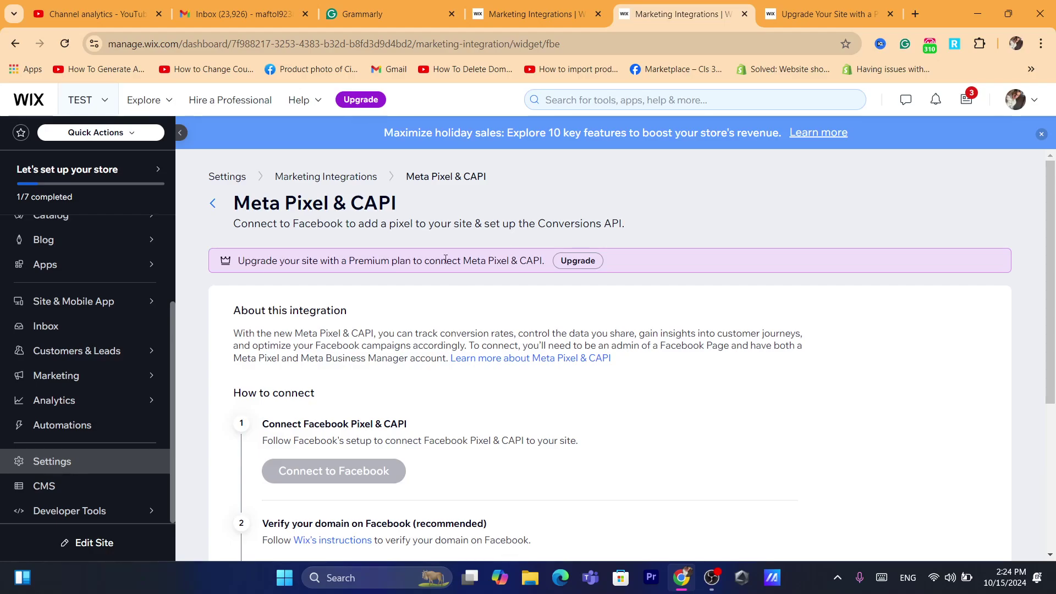
{"action": "scroll", "coordinate": [415, 329], "scroll_direction": "down", "scroll_amount": 1}
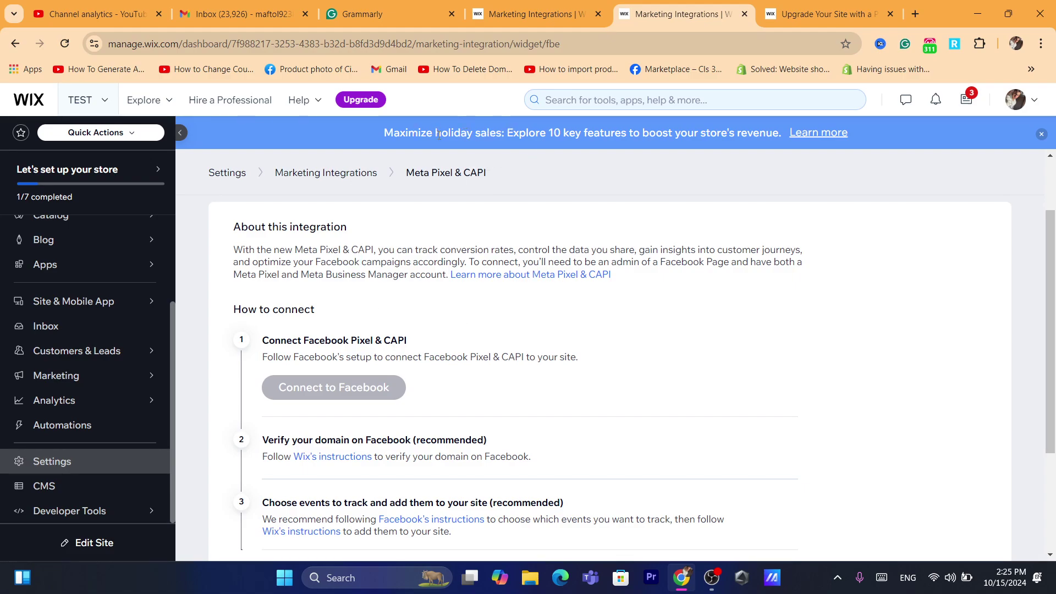
{"action": "left_click_drag", "start_coordinate": [439, 133], "coordinate": [670, 133]}
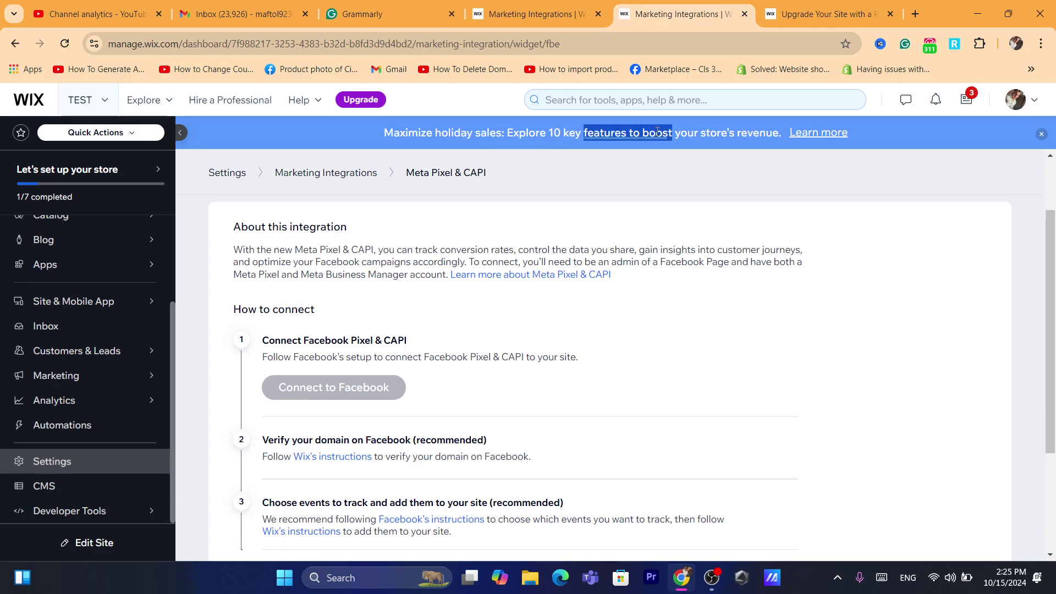
{"action": "triple_click", "coordinate": [658, 133]}
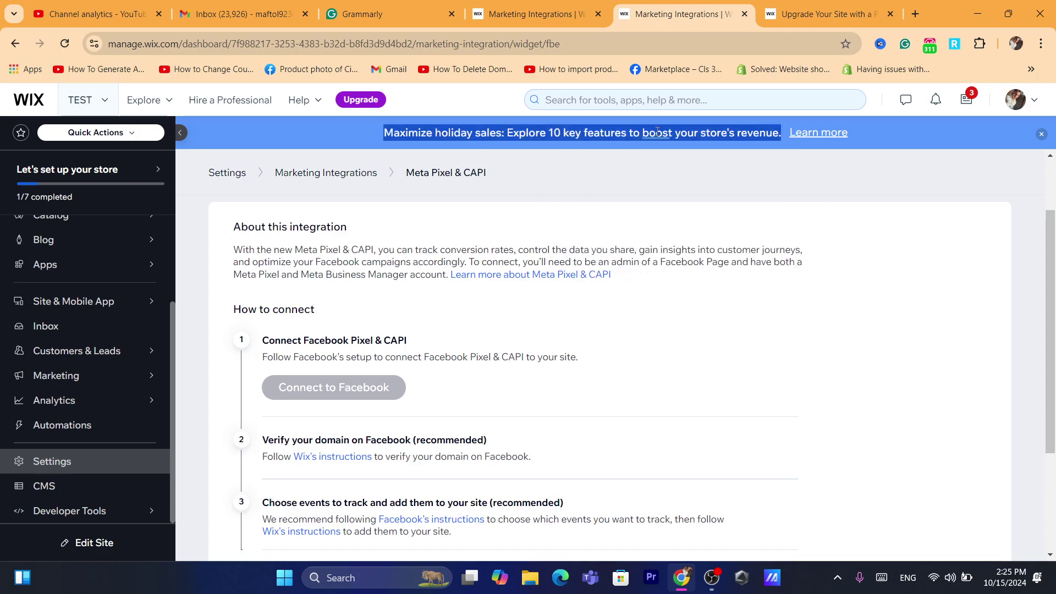
{"action": "triple_click", "coordinate": [541, 132]}
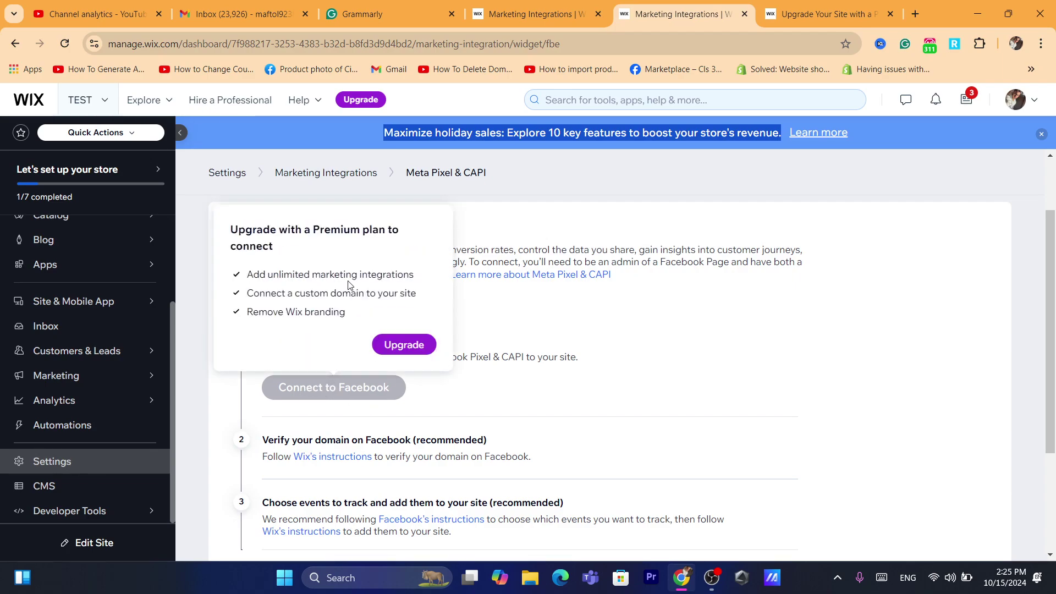
{"action": "triple_click", "coordinate": [659, 250]}
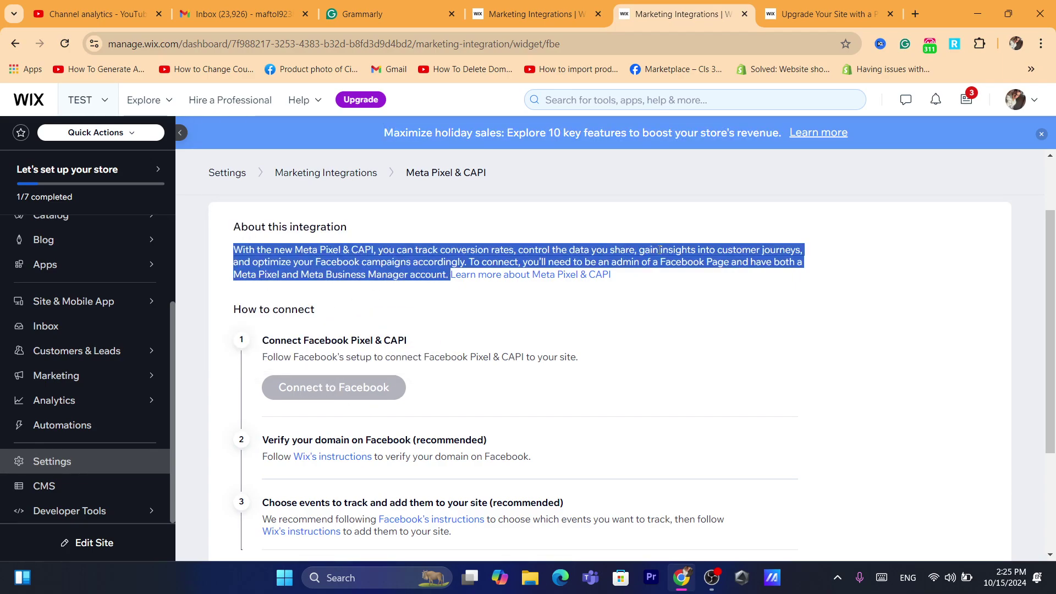
{"action": "double_click", "coordinate": [389, 274]}
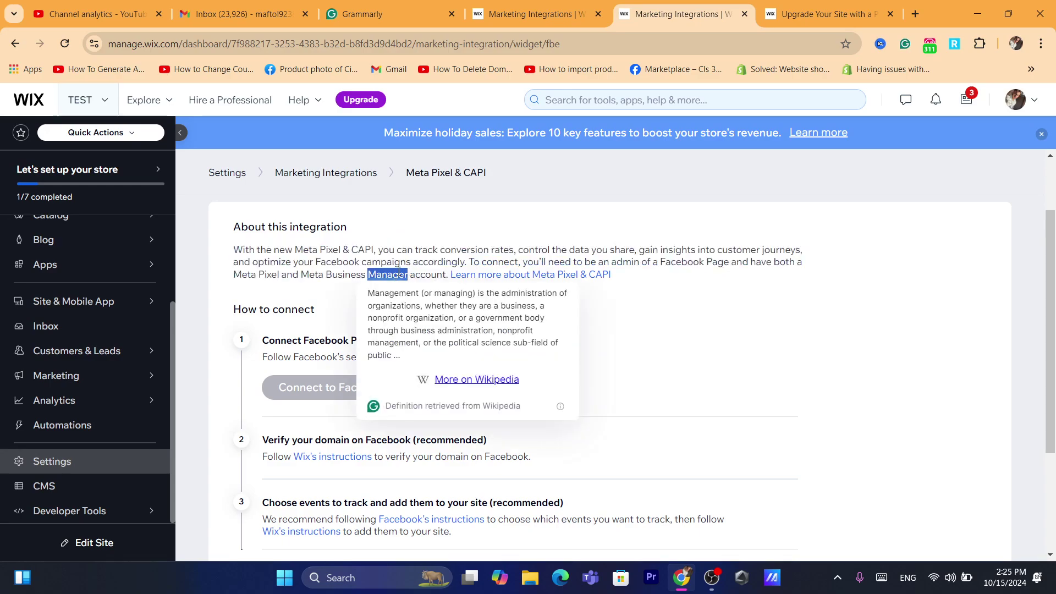
{"action": "left_click", "coordinate": [340, 272]}
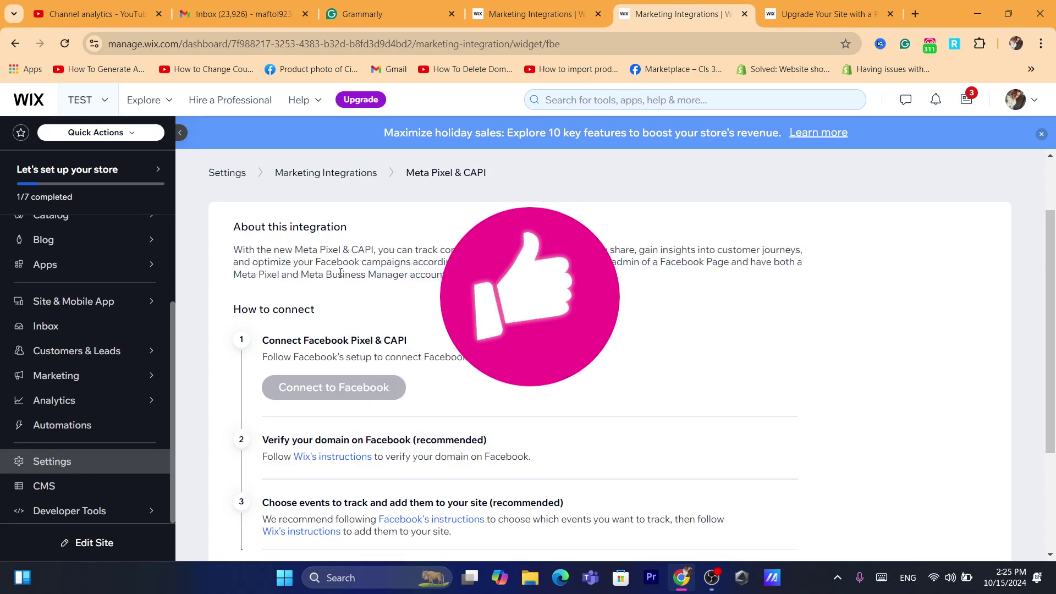